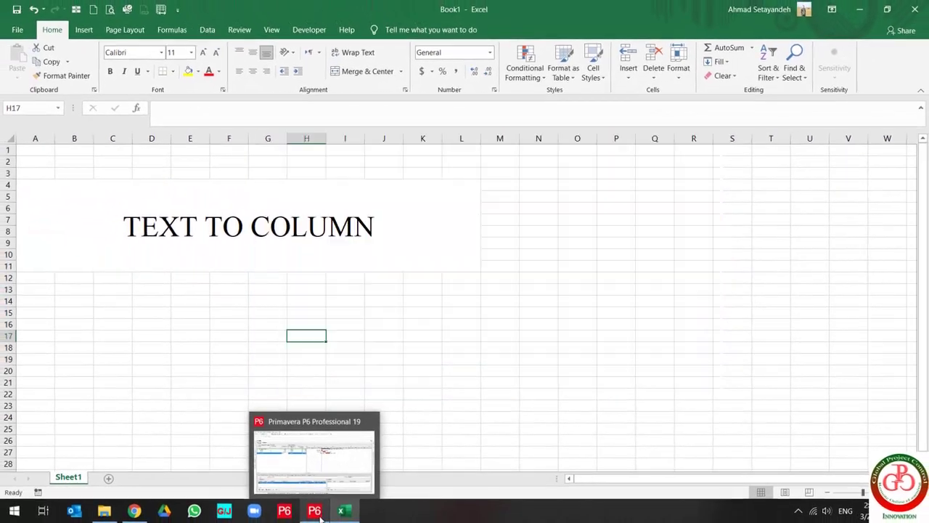
Bring Primavera P6 forward to show Day, Month, Year dates with no time
{"action": "left_click", "coordinate": [320, 517]}
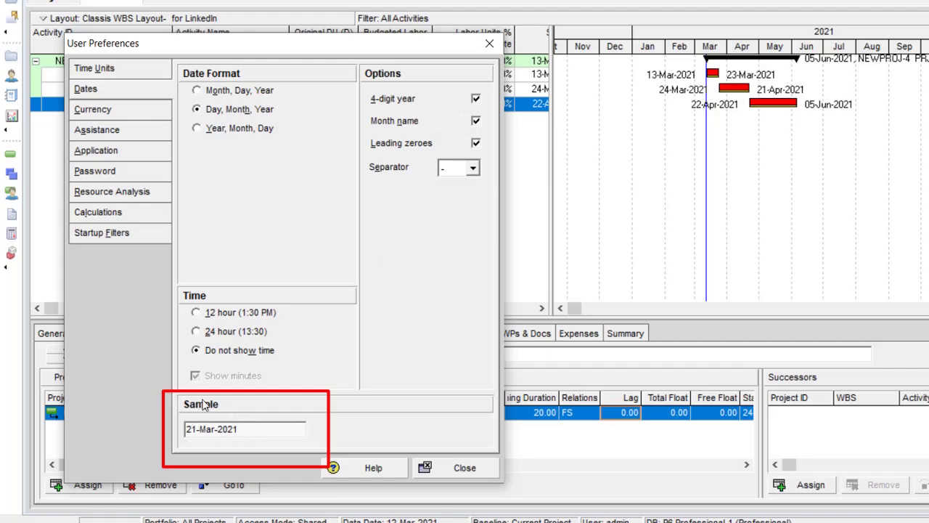
Highlight the 21-Mar-2021 sample date and close User Preferences
{"action": "left_click_drag", "start_coordinate": [247, 429], "coordinate": [196, 431]}
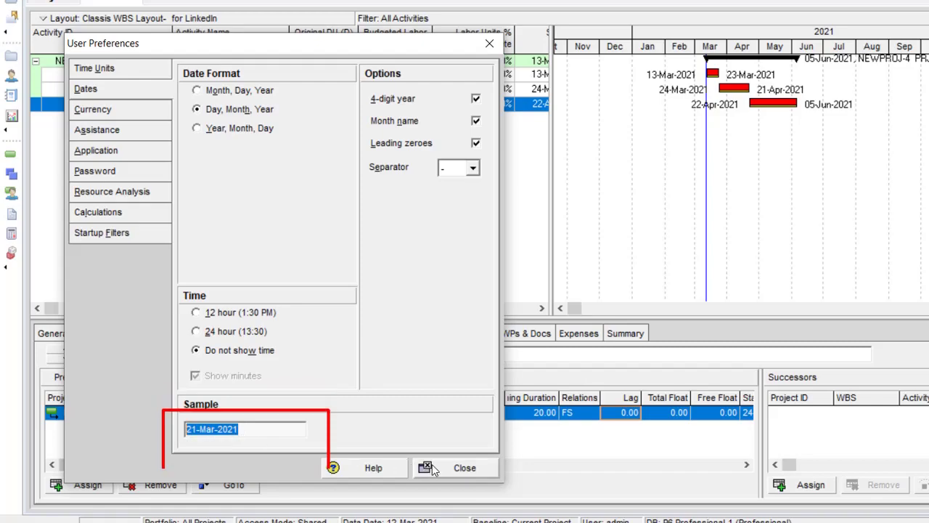
{"action": "key", "text": "Escape"}
{"action": "key", "text": "alt+f"}
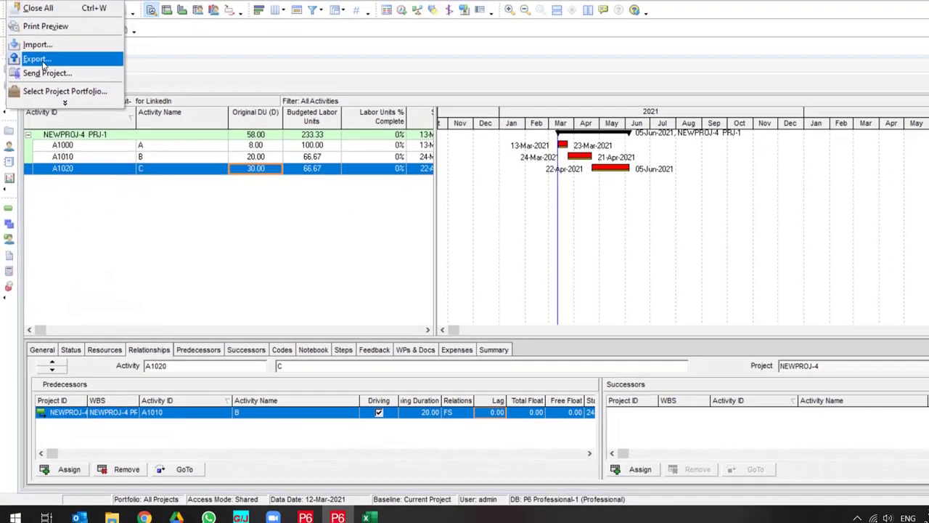
{"action": "key", "text": "Escape"}
Export NEWPROJ-4 activities to a Spreadsheet (XLSX) and edit the Sample - 01 template's columns
{"action": "key", "text": "alt+f"}
{"action": "key", "text": "e"}
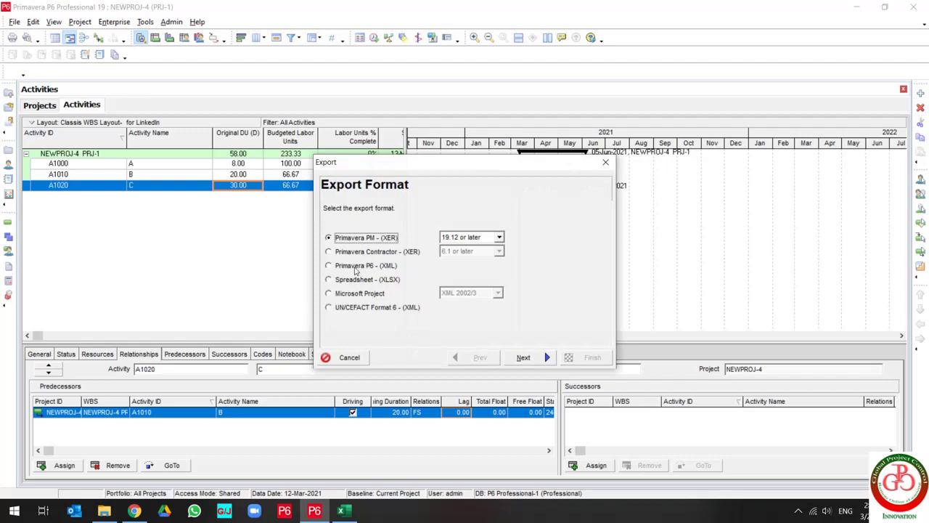
{"action": "left_click", "coordinate": [354, 279]}
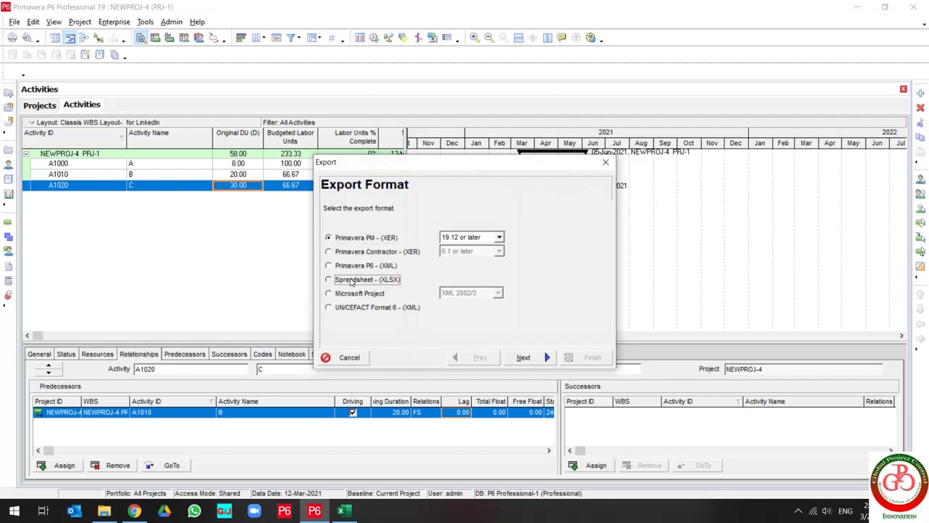
{"action": "left_click", "coordinate": [523, 357]}
{"action": "left_click", "coordinate": [346, 236]}
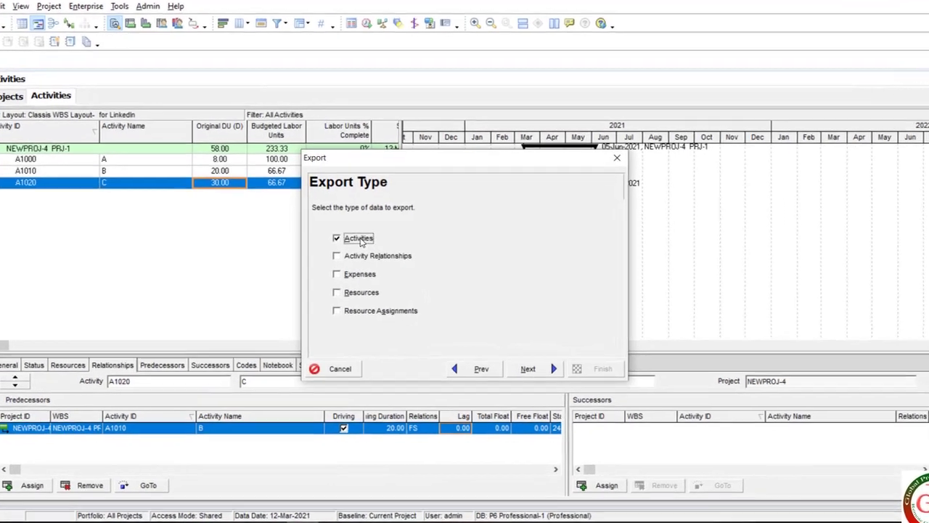
{"action": "left_click", "coordinate": [523, 357]}
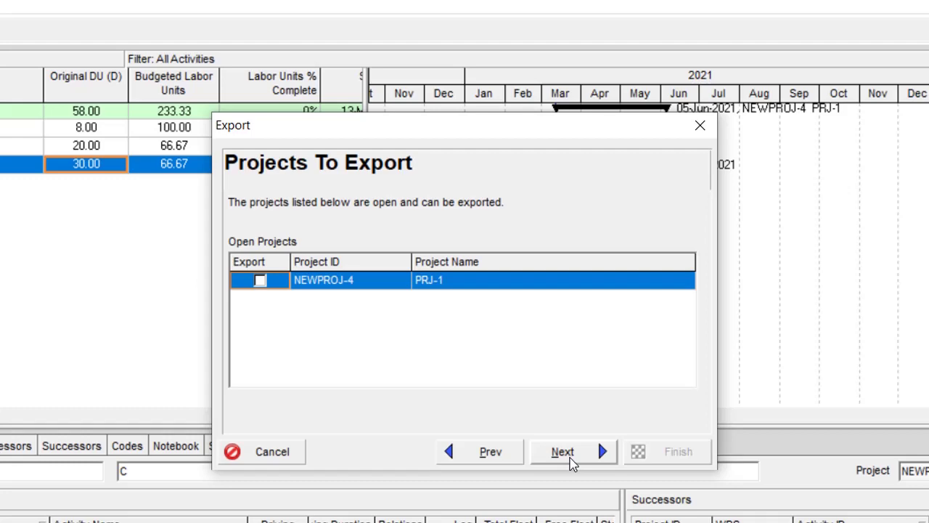
{"action": "left_click", "coordinate": [261, 280]}
{"action": "left_click", "coordinate": [570, 451]}
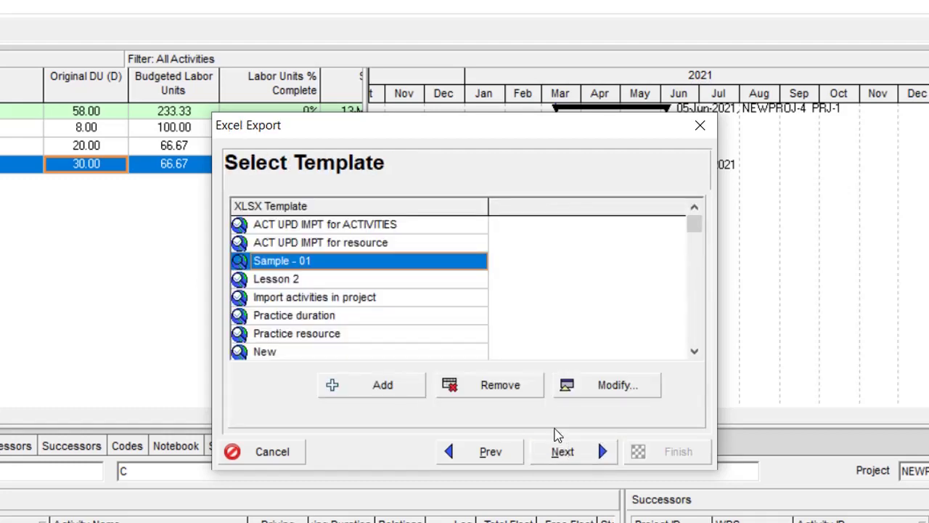
{"action": "left_click", "coordinate": [586, 377]}
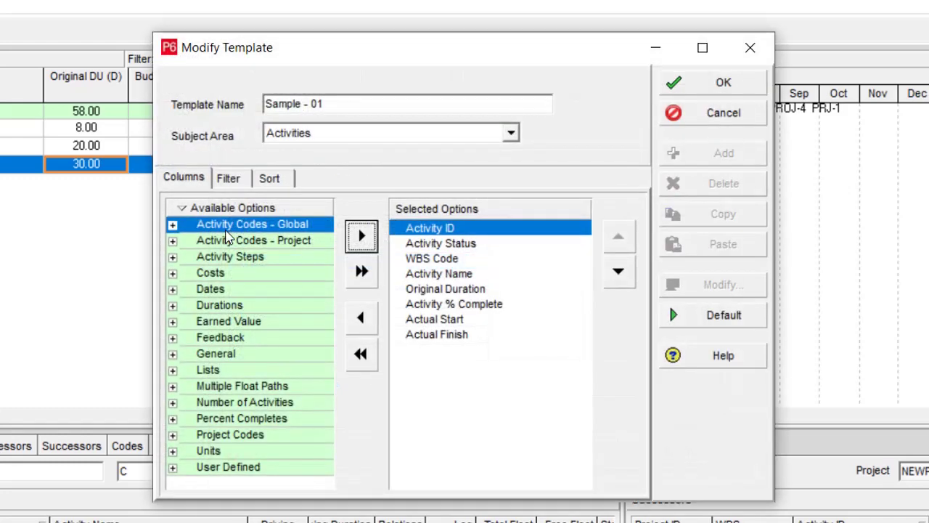
Add the Finish date field to the Sample - 01 template's exported columns
{"action": "left_click", "coordinate": [465, 320]}
{"action": "left_click", "coordinate": [466, 335]}
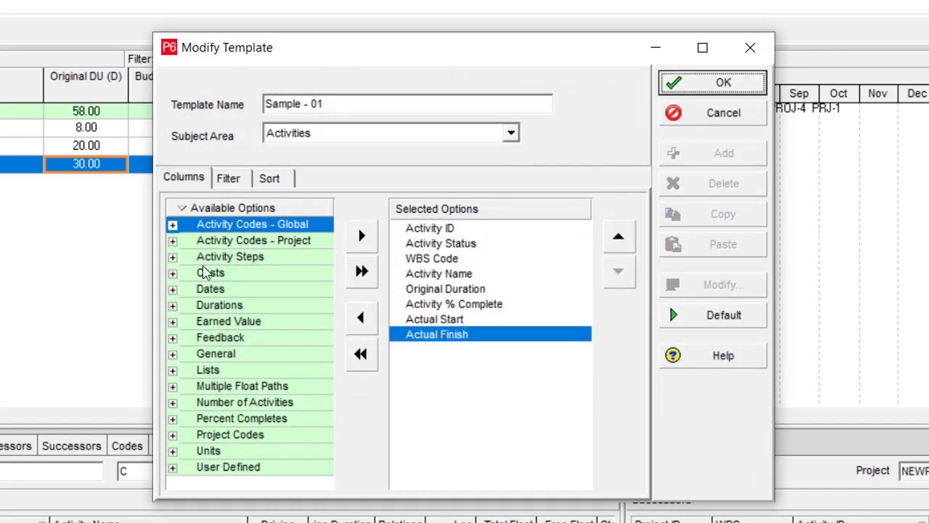
{"action": "left_click", "coordinate": [222, 289]}
{"action": "double_click", "coordinate": [224, 290]}
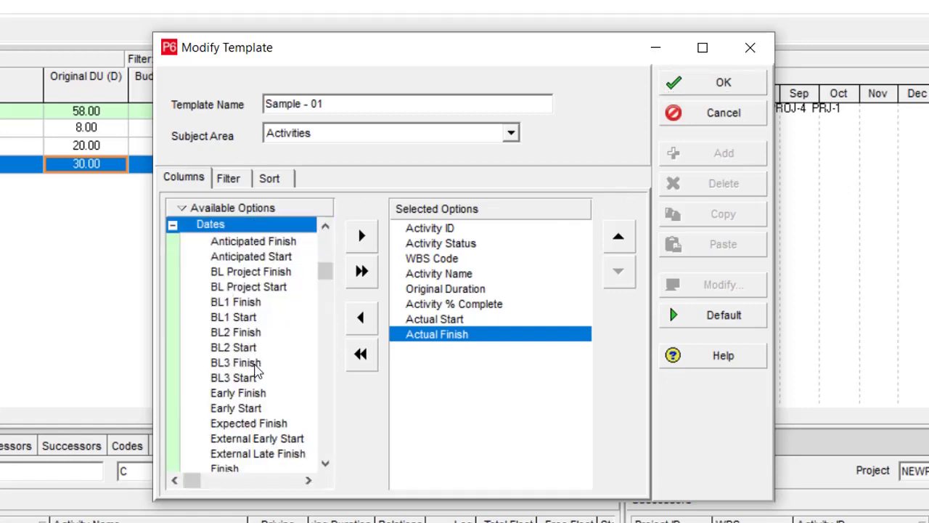
{"action": "scroll", "coordinate": [255, 411], "scroll_direction": "down", "scroll_amount": 1}
{"action": "scroll", "coordinate": [255, 410], "scroll_direction": "down", "scroll_amount": 1}
{"action": "double_click", "coordinate": [244, 437]}
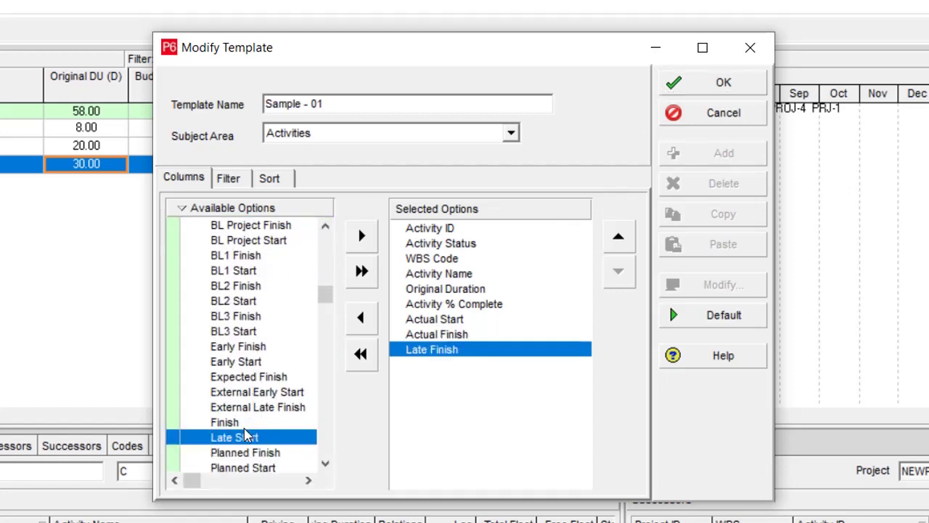
{"action": "left_click", "coordinate": [245, 425]}
{"action": "double_click", "coordinate": [245, 426]}
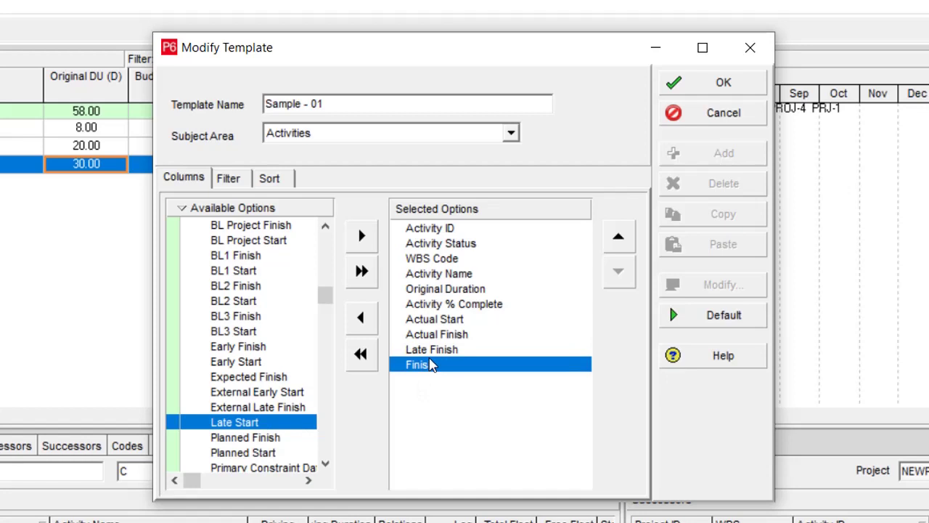
Remove the stray Late Finish, add Start above Finish, and save the template
{"action": "double_click", "coordinate": [432, 350]}
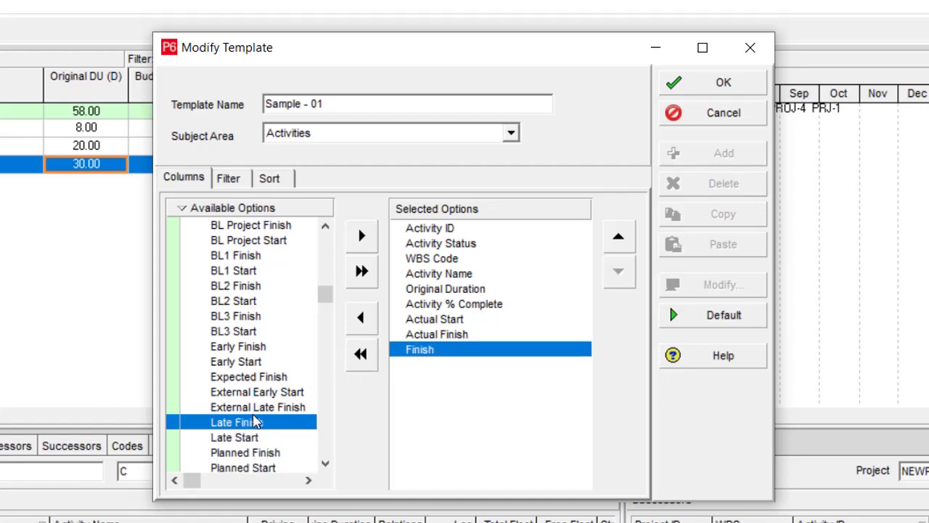
{"action": "scroll", "coordinate": [254, 422], "scroll_direction": "down", "scroll_amount": 4}
{"action": "left_click", "coordinate": [244, 408]}
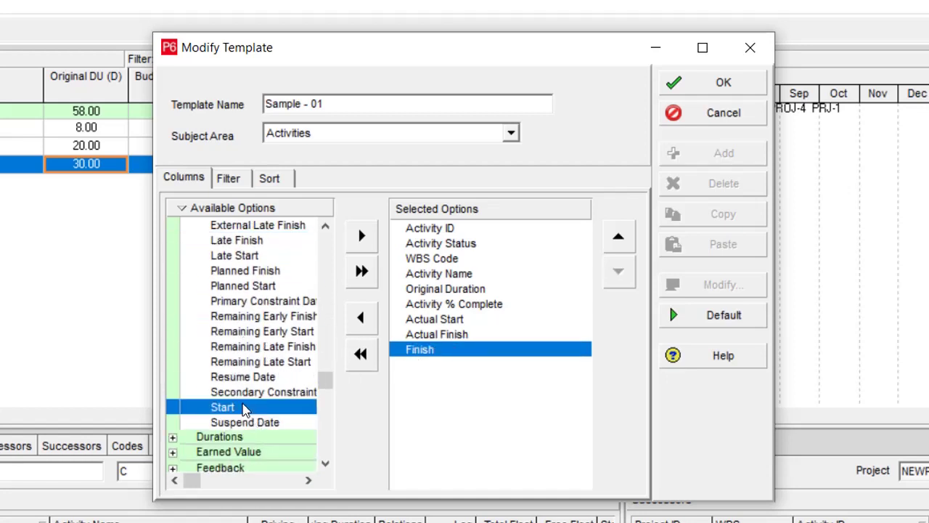
{"action": "double_click", "coordinate": [245, 408]}
{"action": "left_click", "coordinate": [618, 236]}
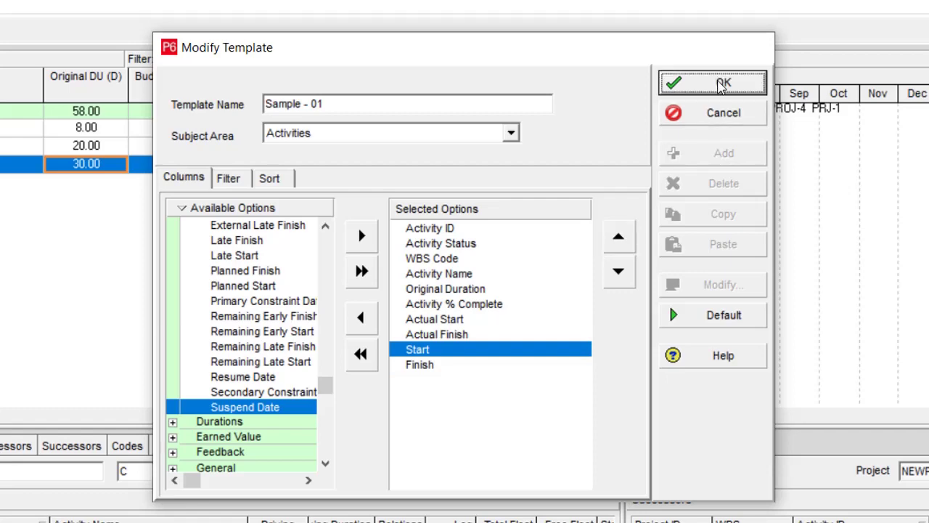
{"action": "left_click", "coordinate": [722, 85]}
Run the export of NEWPROJ-4-Activities.xlsx and dismiss the success message
{"action": "left_click", "coordinate": [571, 450]}
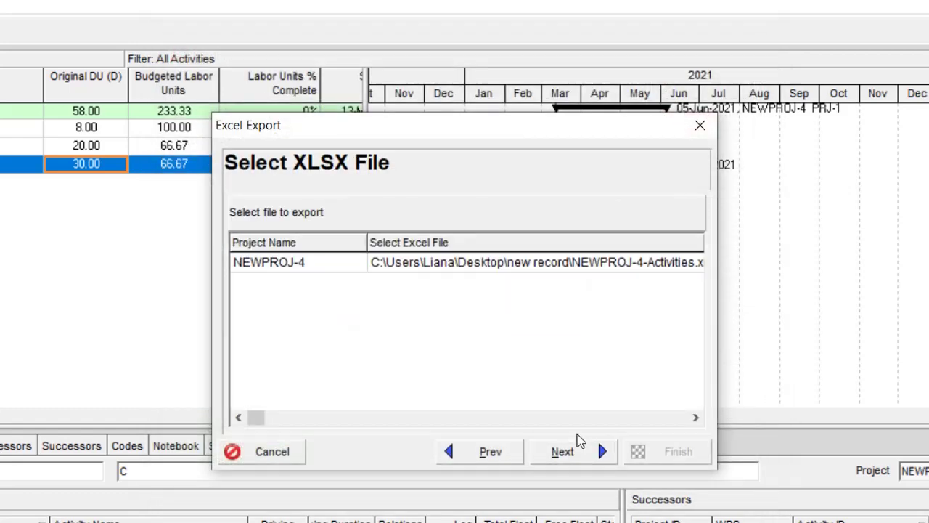
{"action": "left_click", "coordinate": [618, 267]}
{"action": "left_click", "coordinate": [597, 453]}
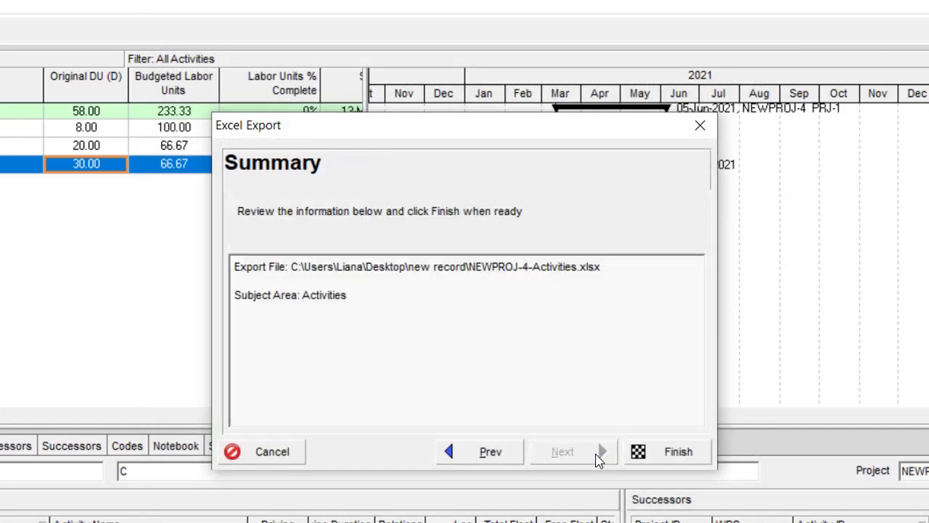
{"action": "left_click", "coordinate": [645, 457]}
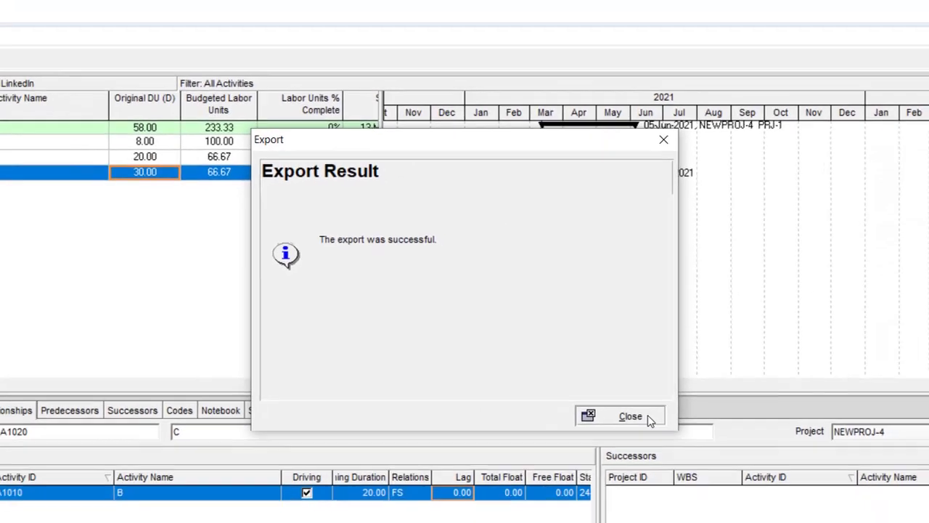
{"action": "left_click", "coordinate": [658, 450]}
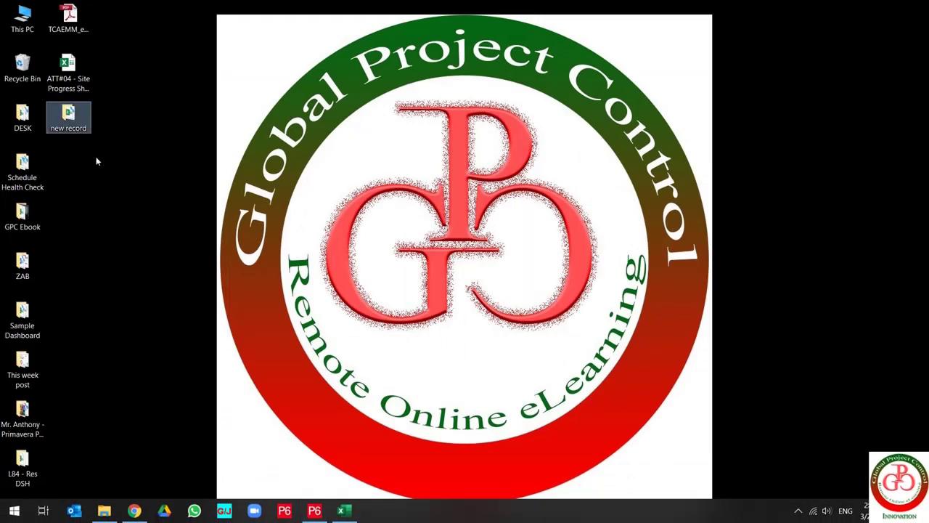
Open NEWPROJ-4-Activities.xlsx from the new record folder on the desktop in Excel
{"action": "left_click", "coordinate": [330, 312]}
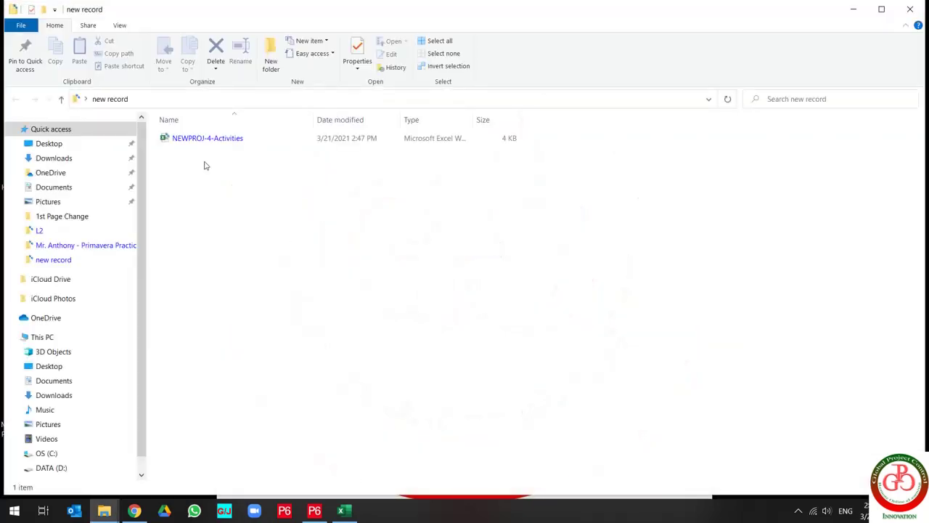
{"action": "left_click", "coordinate": [205, 139]}
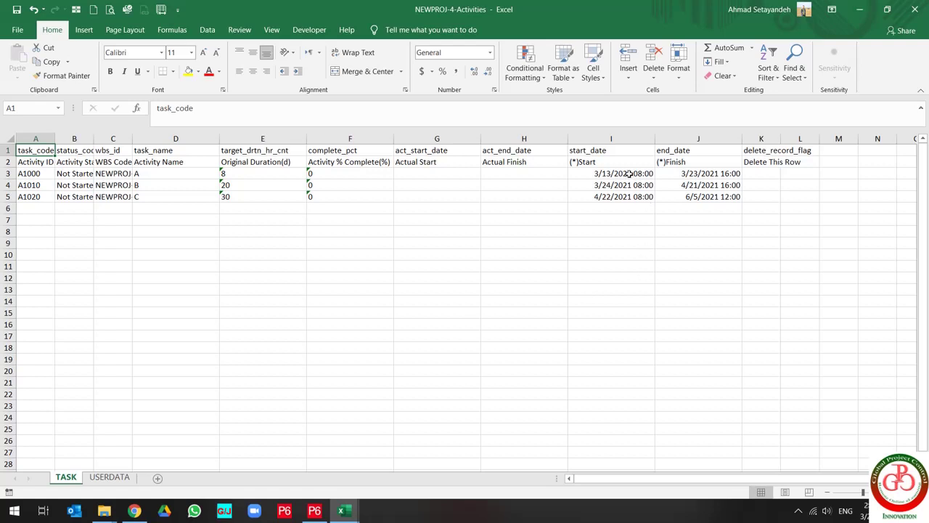
{"action": "left_click_drag", "start_coordinate": [630, 174], "coordinate": [664, 201]}
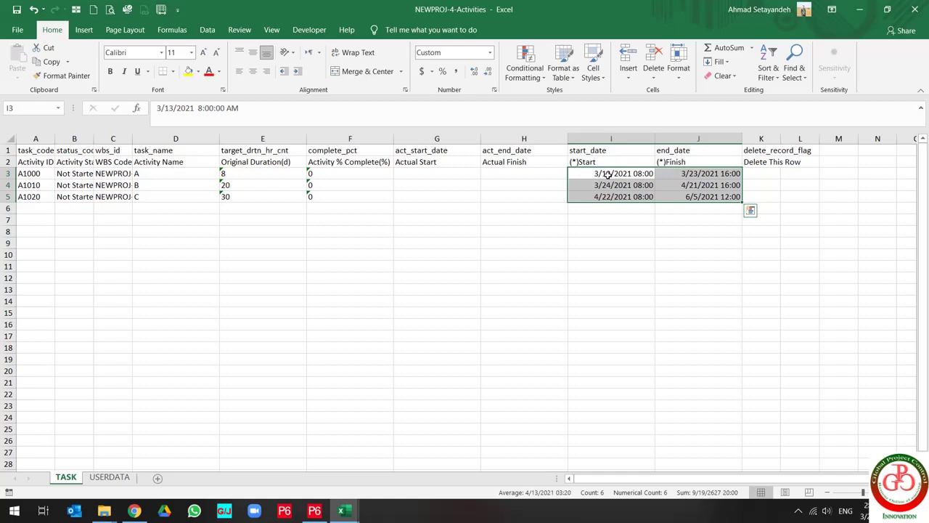
{"action": "double_click", "coordinate": [174, 108]}
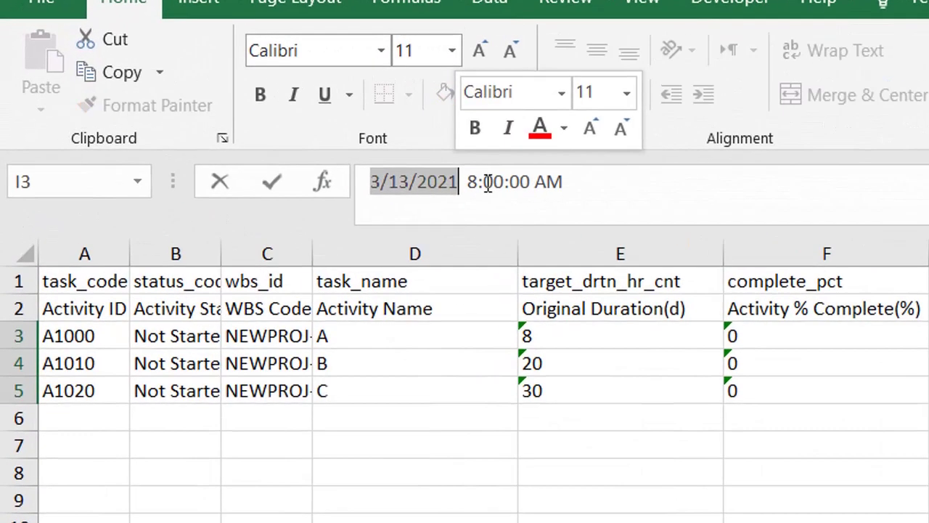
{"action": "left_click_drag", "start_coordinate": [470, 182], "coordinate": [617, 191]}
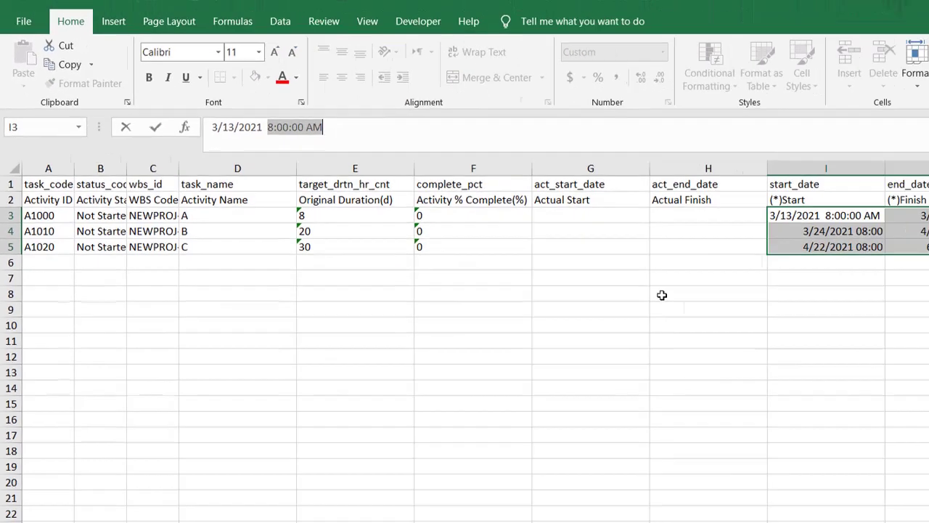
{"action": "left_click", "coordinate": [775, 294]}
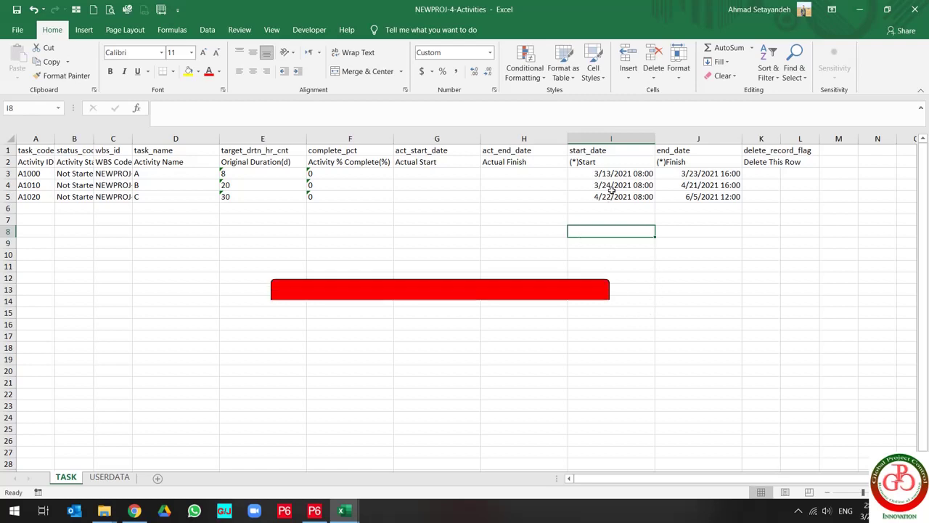
{"action": "left_click_drag", "start_coordinate": [633, 176], "coordinate": [649, 198]}
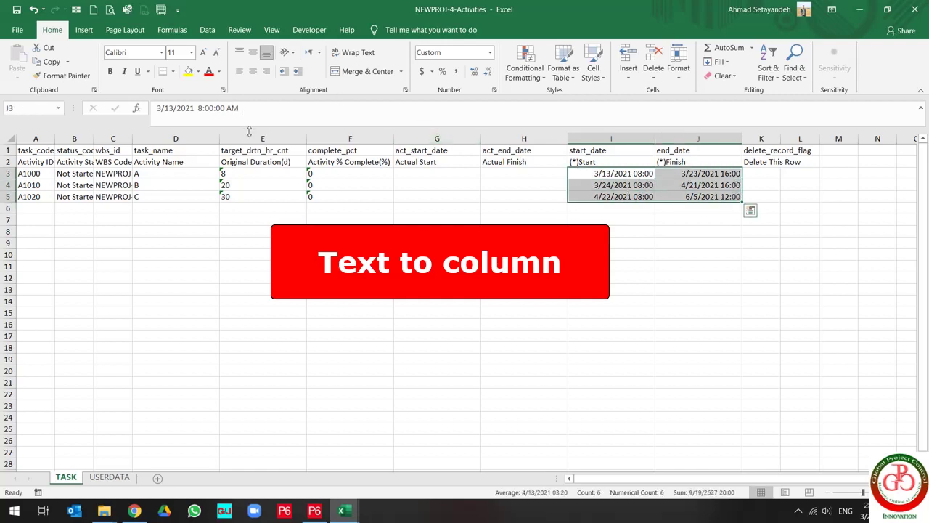
Copy the start date-times I3:I5 to E10 and launch Data > Text to Columns
{"action": "left_click_drag", "start_coordinate": [608, 175], "coordinate": [608, 197]}
{"action": "key", "text": "ctrl+c"}
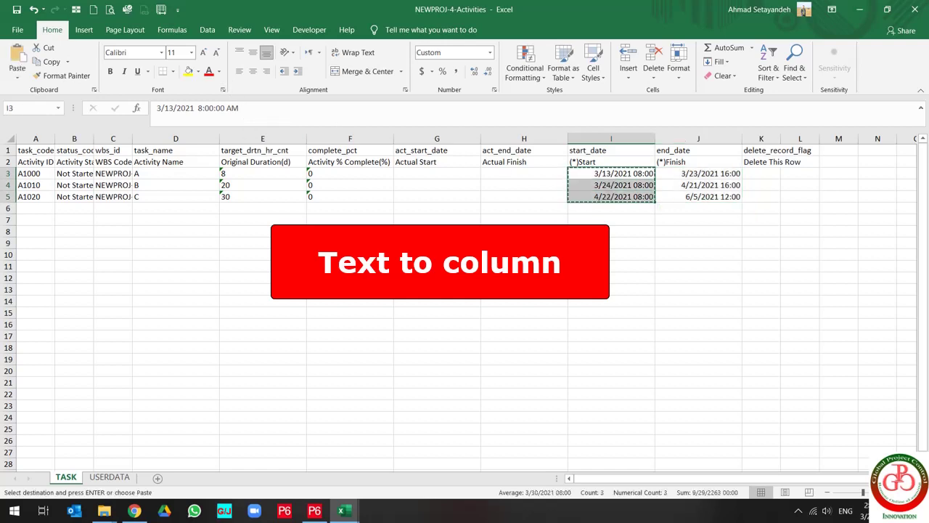
{"action": "left_click", "coordinate": [263, 254]}
{"action": "key", "text": "ctrl+v"}
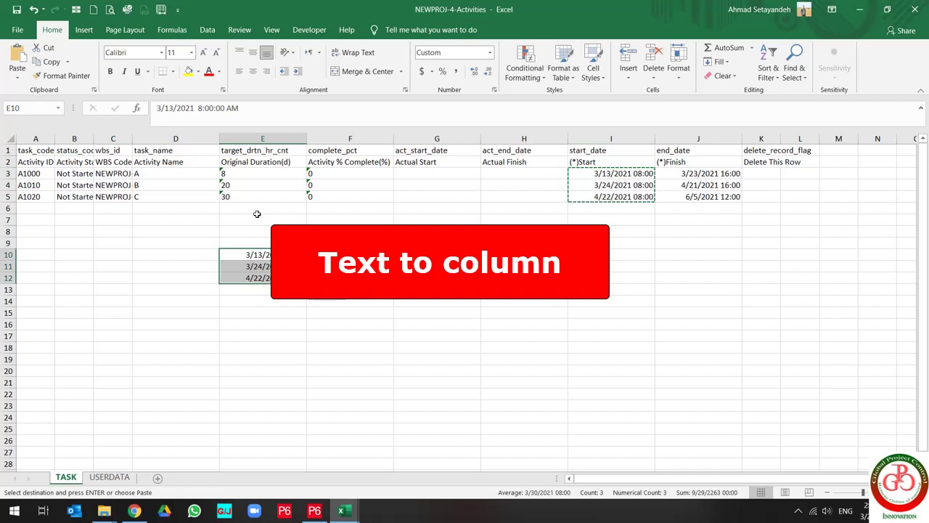
{"action": "left_click", "coordinate": [207, 29]}
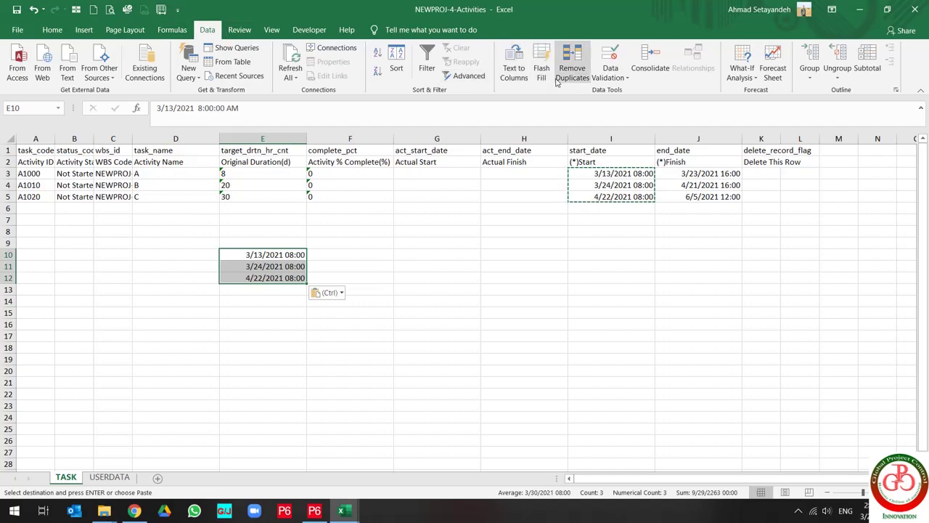
{"action": "left_click", "coordinate": [521, 78]}
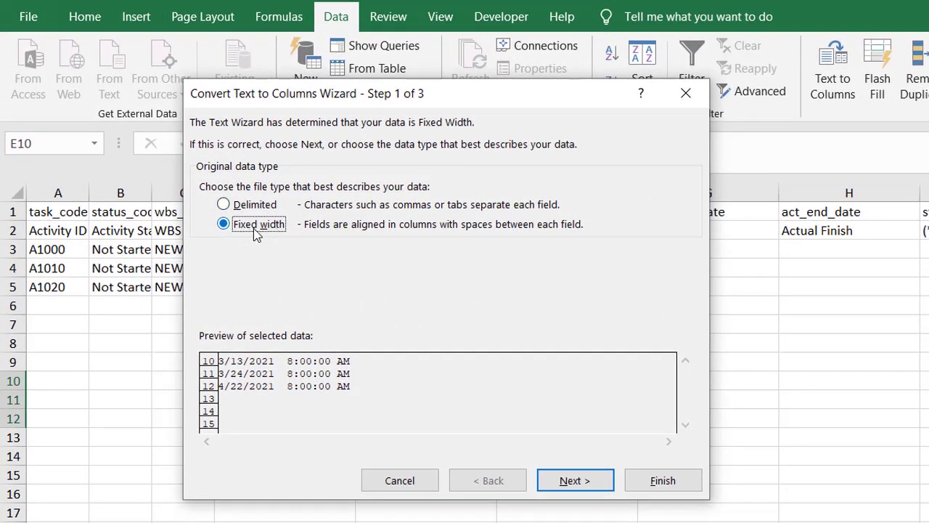
Set fixed-width breaks after the date and just before AM
{"action": "left_click", "coordinate": [559, 486]}
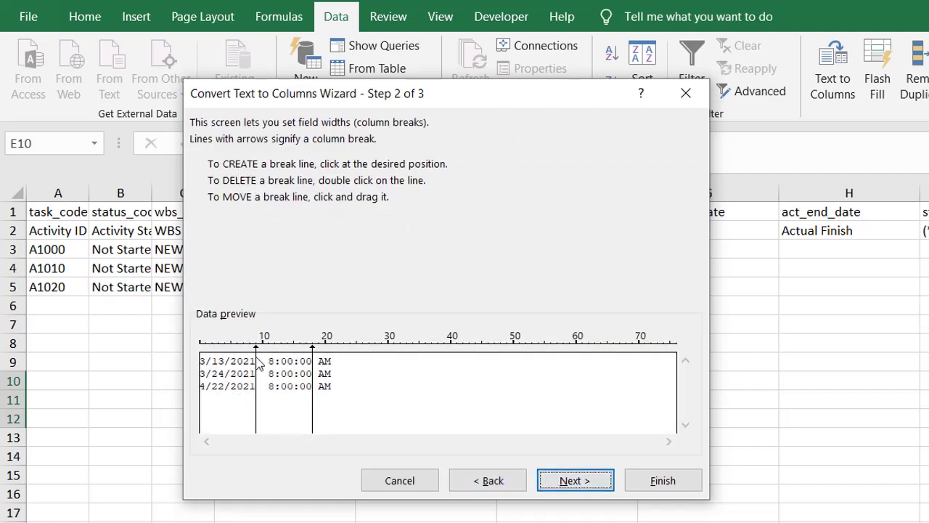
{"action": "left_click_drag", "start_coordinate": [257, 356], "coordinate": [270, 365]}
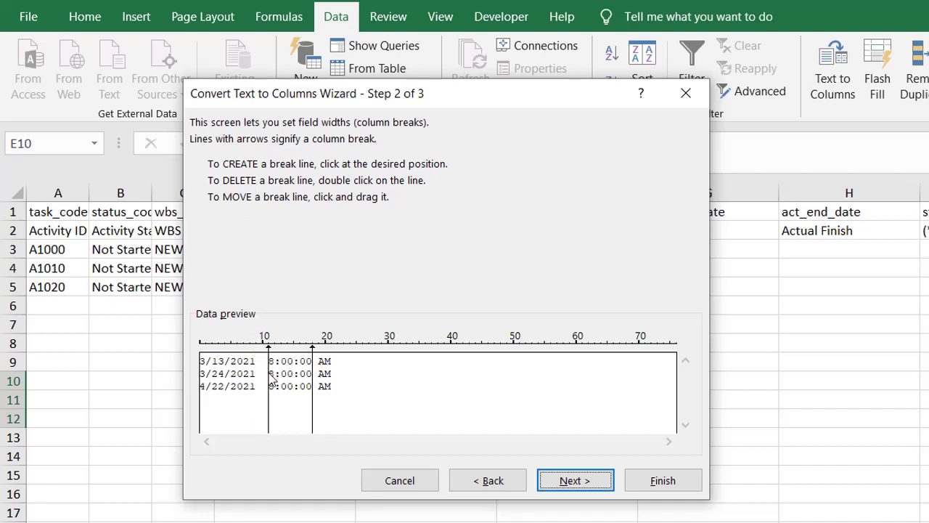
{"action": "left_click_drag", "start_coordinate": [270, 412], "coordinate": [258, 423]}
{"action": "left_click_drag", "start_coordinate": [312, 408], "coordinate": [335, 410]}
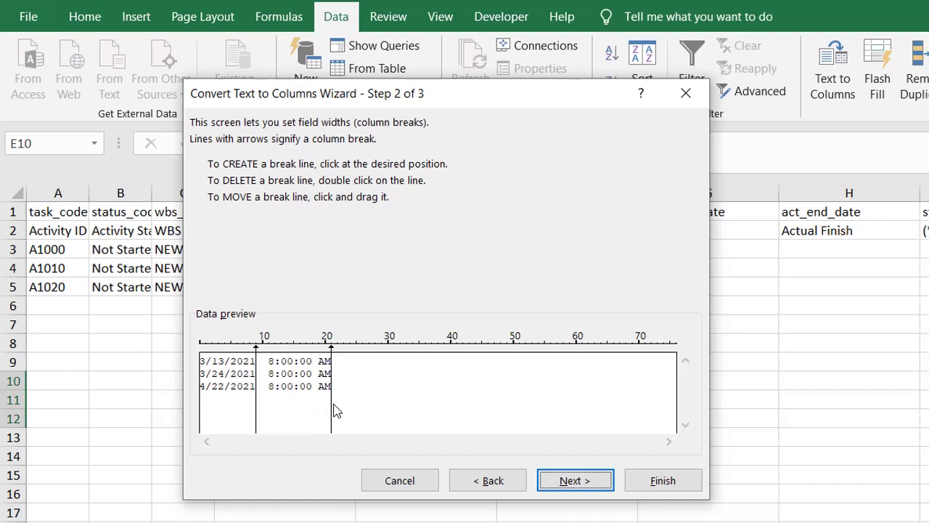
{"action": "left_click", "coordinate": [317, 363]}
{"action": "left_click_drag", "start_coordinate": [318, 421], "coordinate": [313, 419]}
Send the split output to F10:H12 and finish the wizard
{"action": "left_click", "coordinate": [568, 482]}
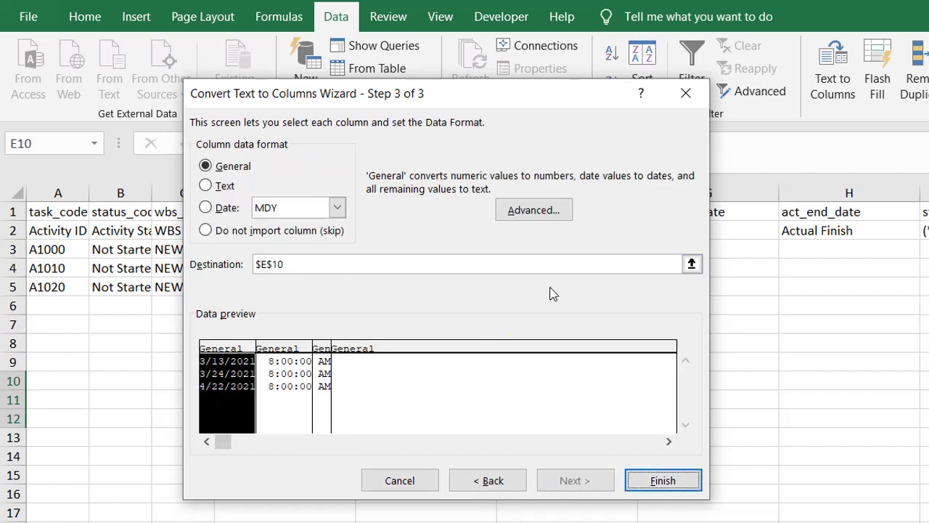
{"action": "left_click", "coordinate": [691, 264]}
{"action": "left_click_drag", "start_coordinate": [582, 374], "coordinate": [877, 425]}
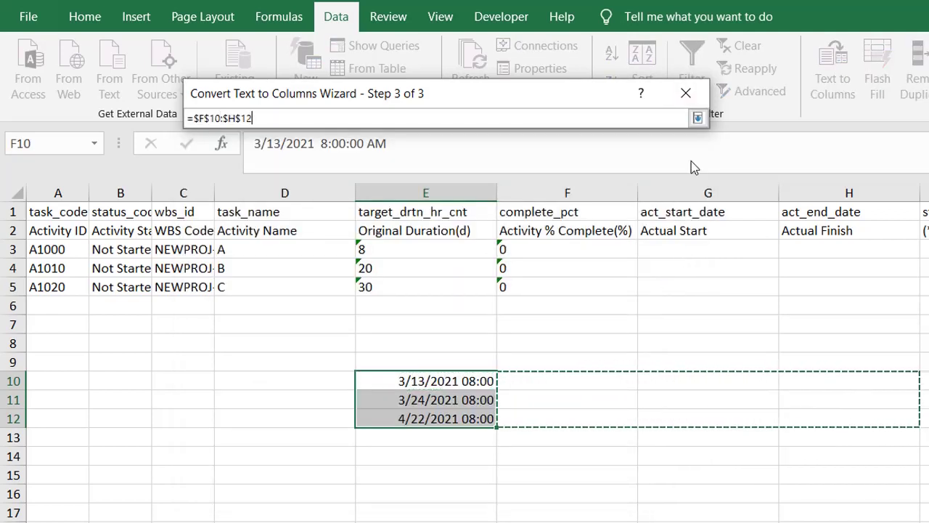
{"action": "left_click", "coordinate": [697, 118]}
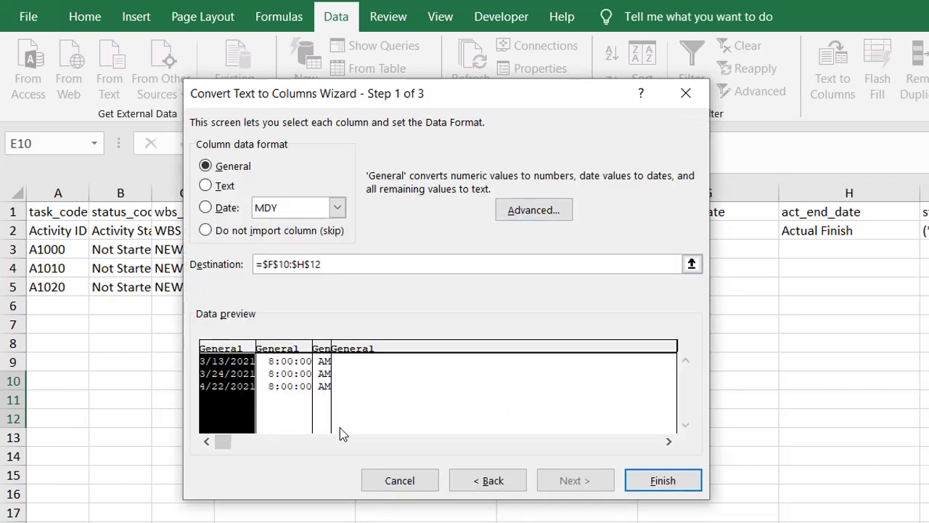
{"action": "left_click", "coordinate": [664, 480]}
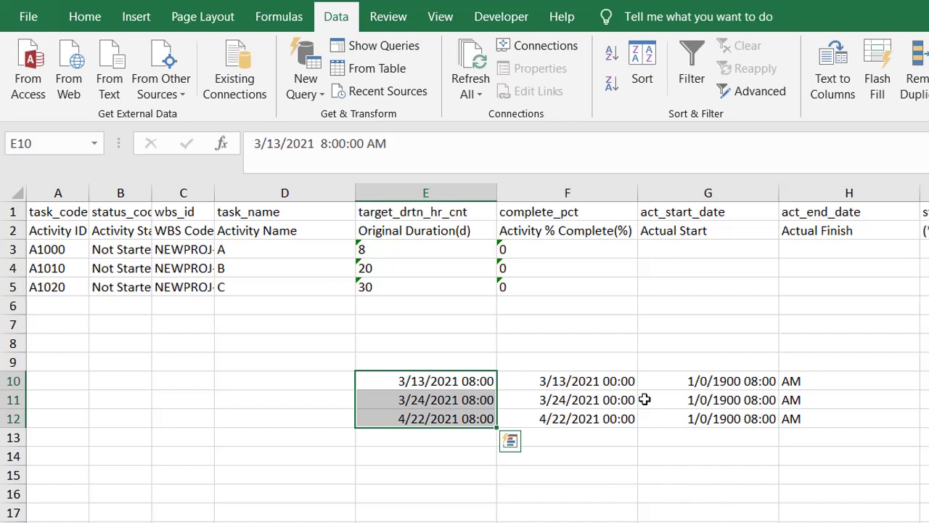
Format the split dates in F10:F12 with the 14-Mar-2012 date type
{"action": "left_click_drag", "start_coordinate": [609, 380], "coordinate": [835, 426]}
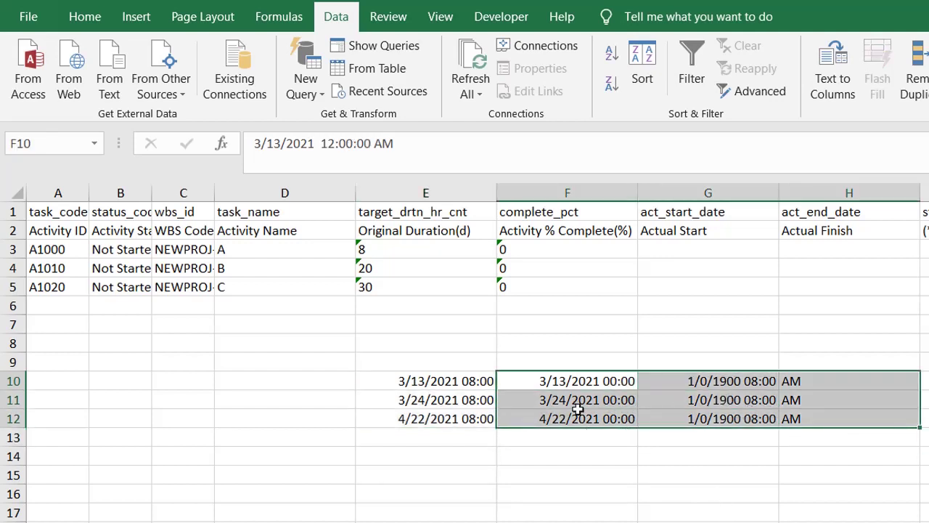
{"action": "left_click", "coordinate": [575, 377]}
{"action": "left_click_drag", "start_coordinate": [576, 376], "coordinate": [574, 419]}
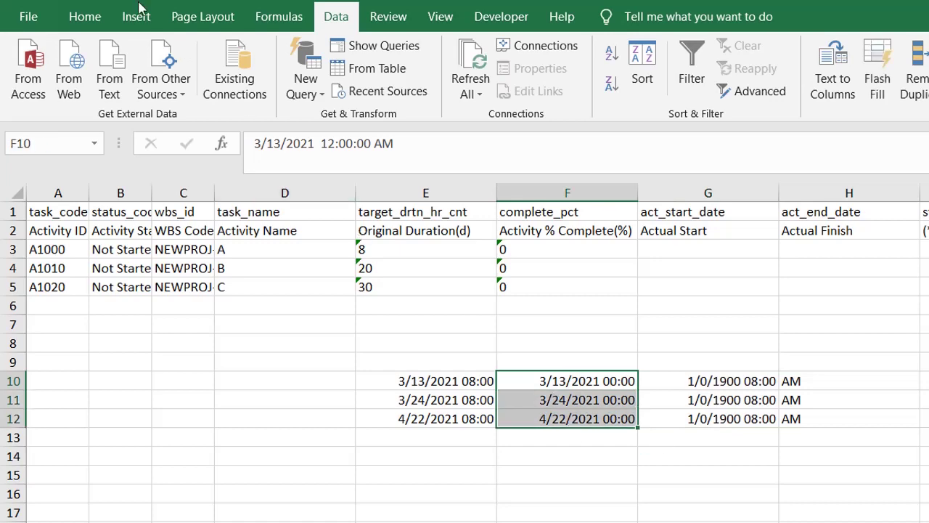
{"action": "left_click", "coordinate": [85, 15]}
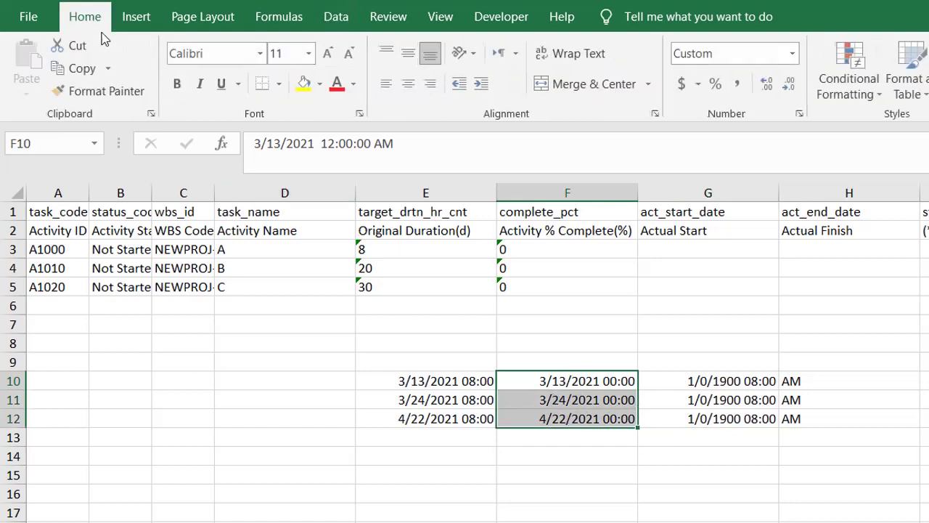
{"action": "left_click", "coordinate": [801, 113]}
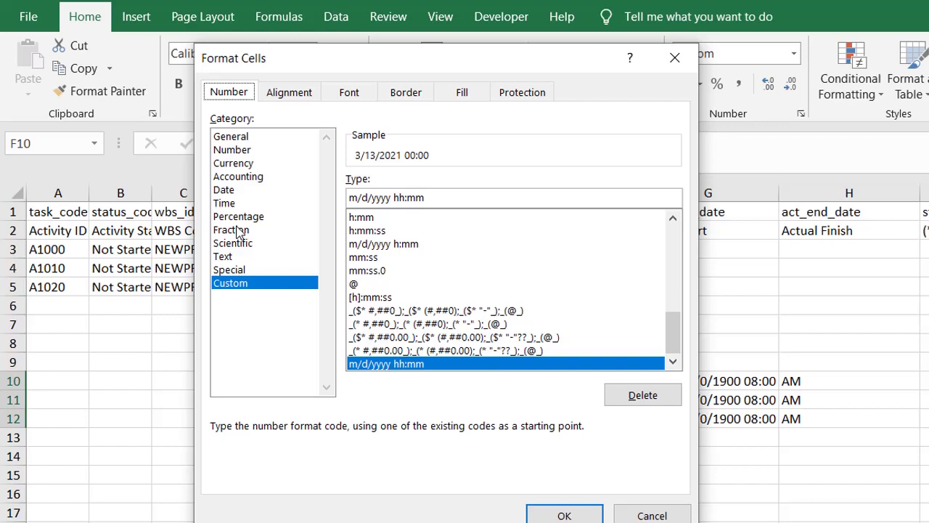
{"action": "left_click", "coordinate": [225, 191]}
{"action": "left_click", "coordinate": [477, 275]}
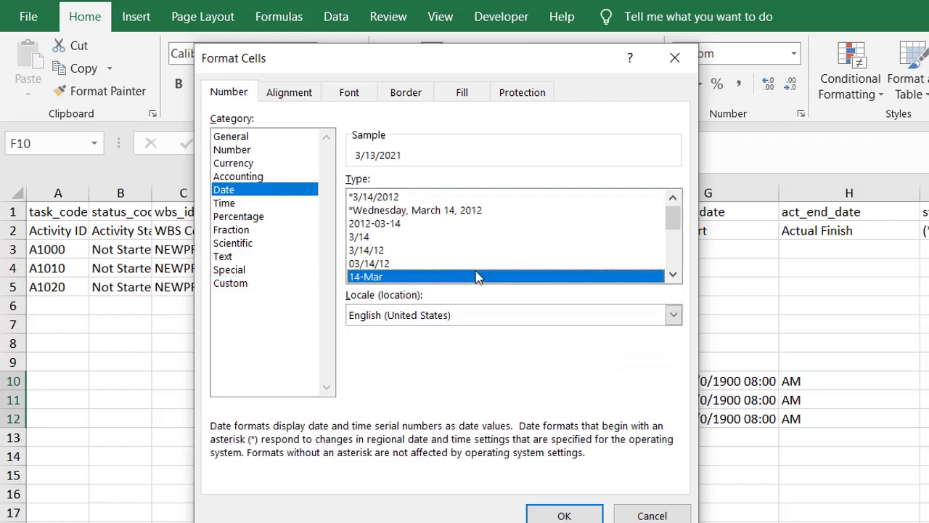
{"action": "scroll", "coordinate": [477, 274], "scroll_direction": "down", "scroll_amount": 4}
{"action": "left_click", "coordinate": [417, 276]}
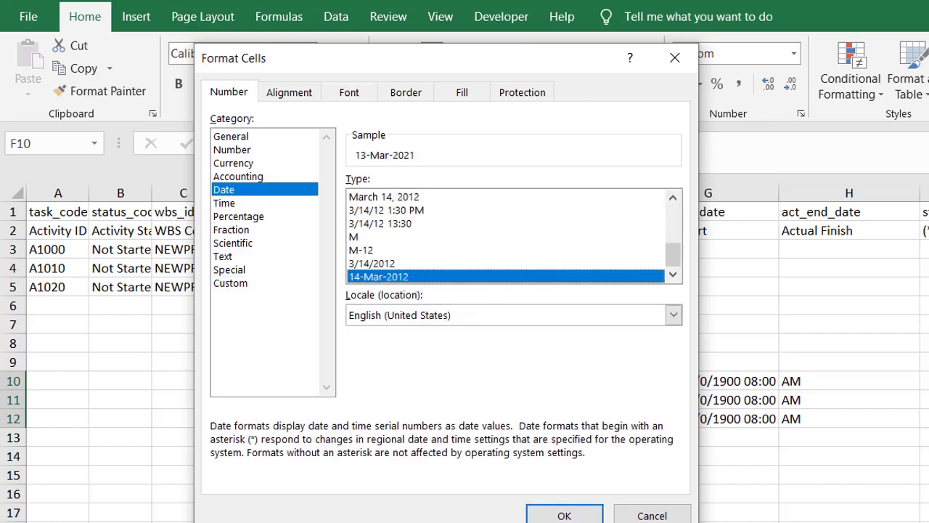
{"action": "left_click", "coordinate": [558, 514]}
{"action": "left_click", "coordinate": [680, 505]}
Check the formatted dates in F10:F12, ending on the time value in G12
{"action": "left_click", "coordinate": [602, 383]}
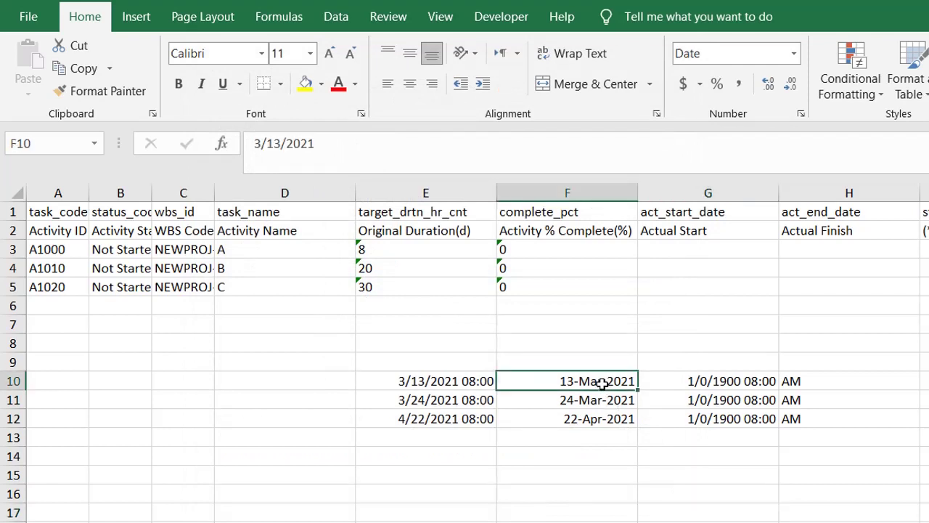
{"action": "key", "text": "Down"}
{"action": "key", "text": "Down"}
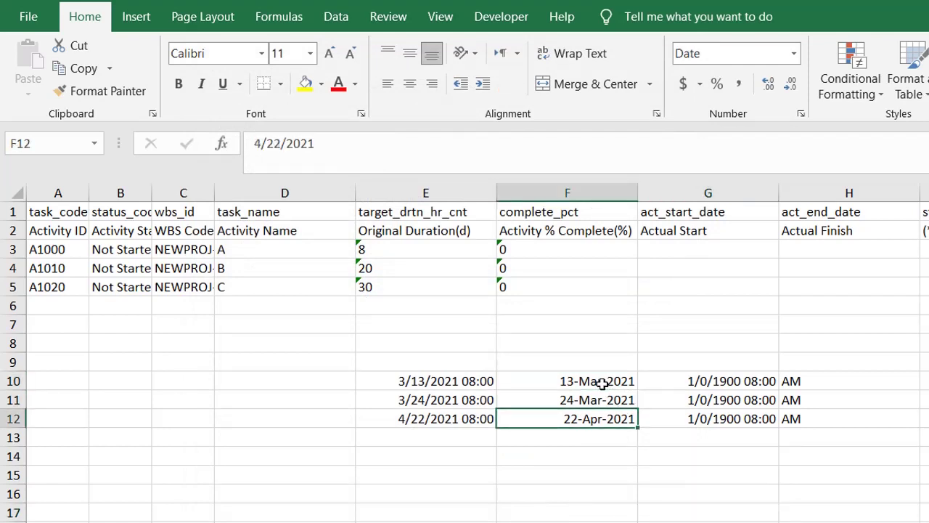
{"action": "key", "text": "Up"}
{"action": "key", "text": "Up"}
{"action": "key", "text": "Down"}
{"action": "key", "text": "Down"}
{"action": "key", "text": "Up"}
{"action": "key", "text": "Up"}
{"action": "key", "text": "Down"}
{"action": "key", "text": "Down"}
{"action": "key", "text": "Right"}
Apply a Time format to G10:G12 so they read 8:00:00 AM
{"action": "key", "text": "shift+Up"}
{"action": "key", "text": "shift+Up"}
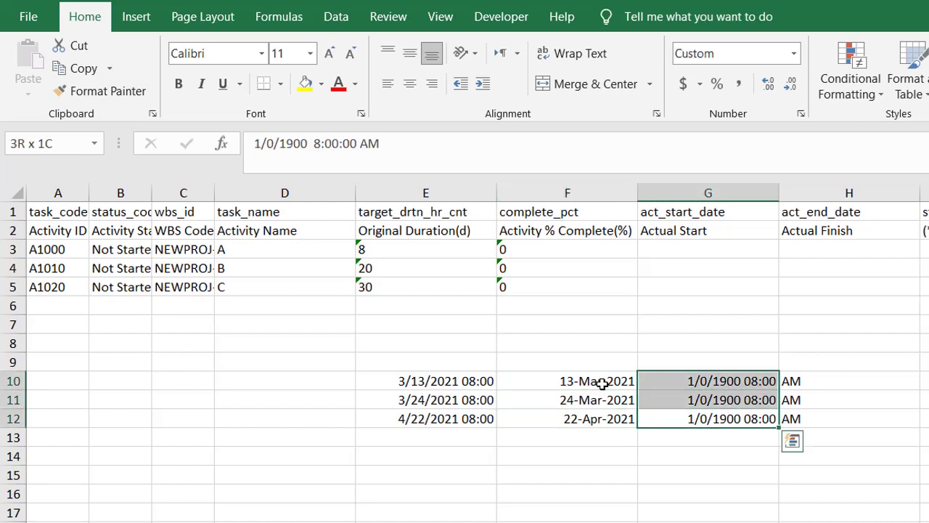
{"action": "left_click", "coordinate": [800, 113]}
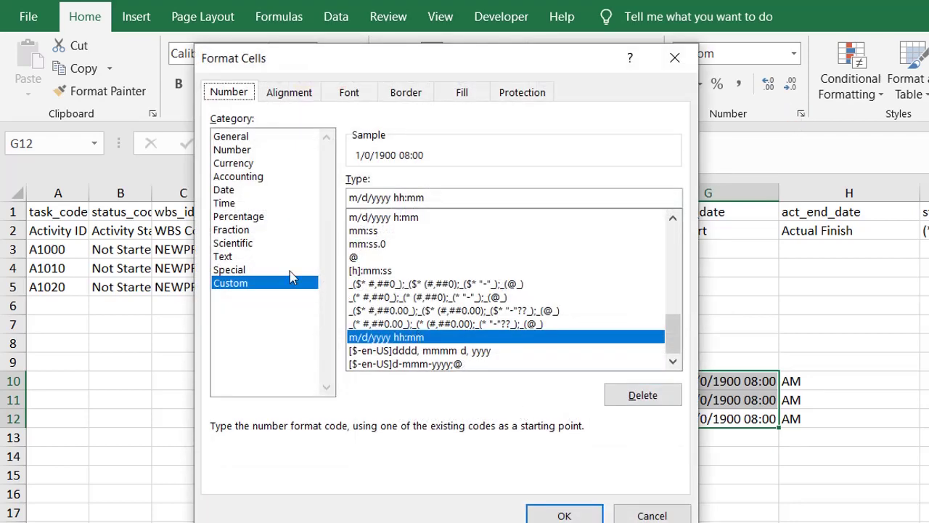
{"action": "left_click", "coordinate": [231, 205]}
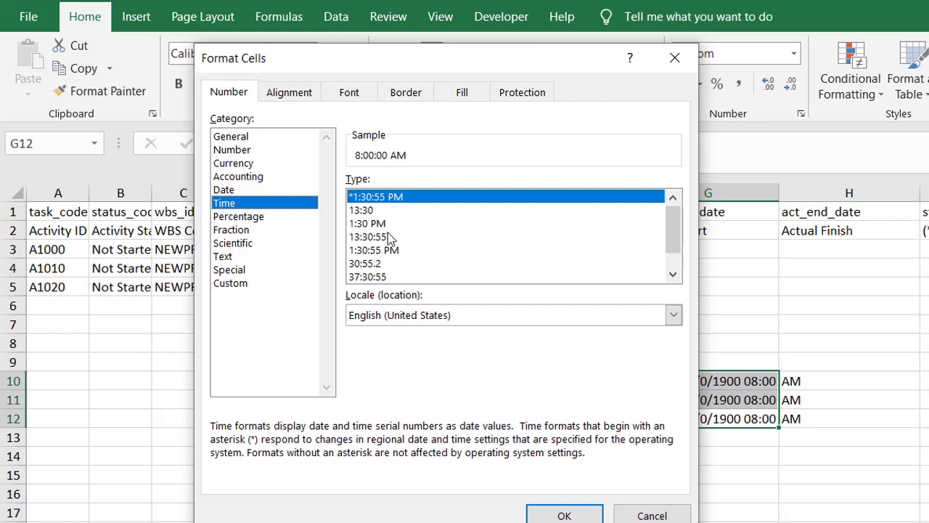
{"action": "left_click", "coordinate": [544, 514]}
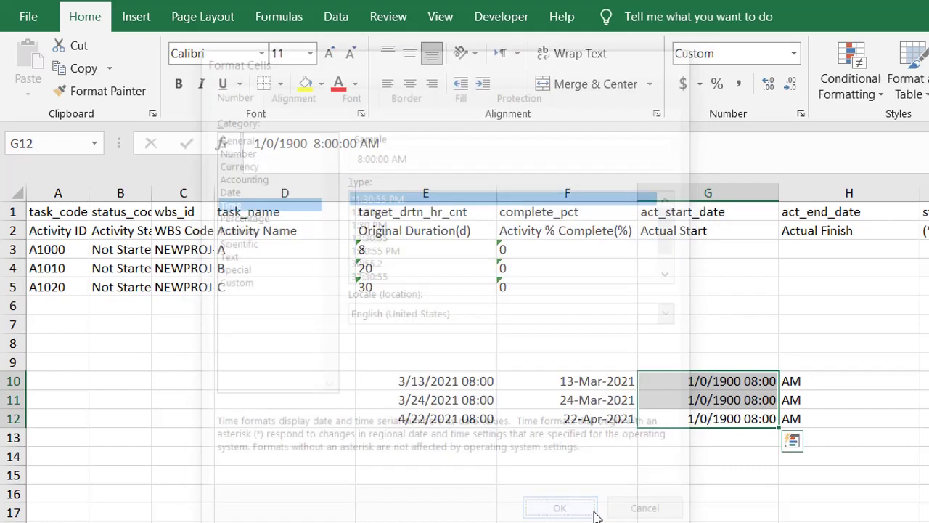
{"action": "left_click", "coordinate": [764, 490]}
Delete the leftover AM entries in H10:H12 and select the original date-times in column E
{"action": "left_click", "coordinate": [744, 383]}
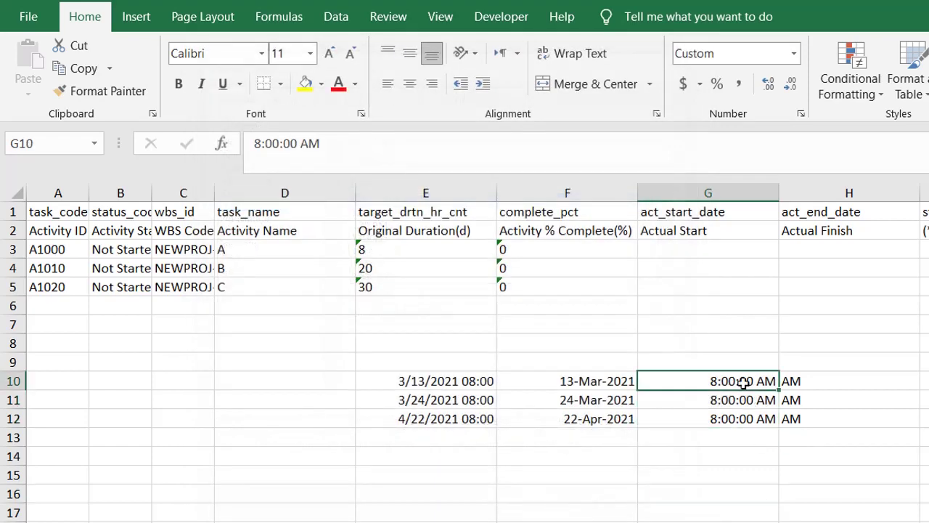
{"action": "key", "text": "Down"}
{"action": "key", "text": "Down"}
{"action": "key", "text": "Right"}
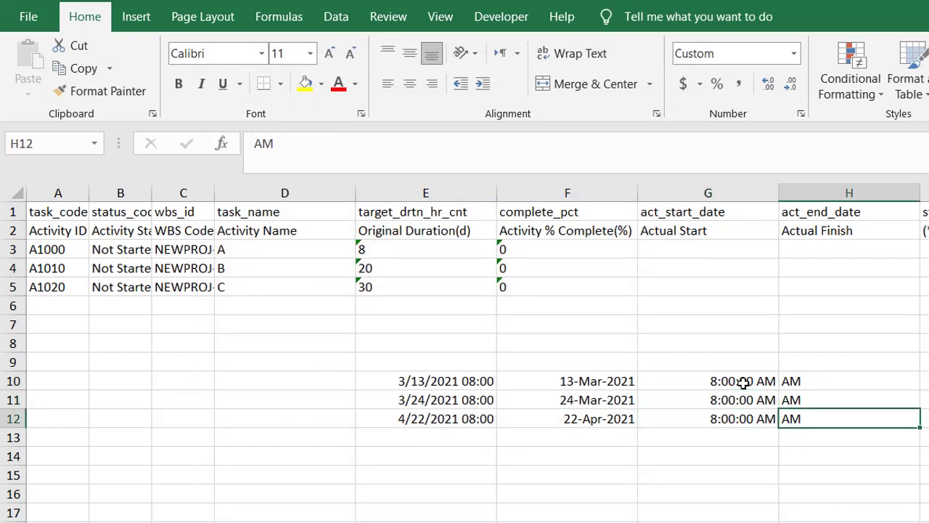
{"action": "key", "text": "shift+Up"}
{"action": "key", "text": "shift+Up"}
{"action": "key", "text": "Delete"}
{"action": "key", "text": "Left"}
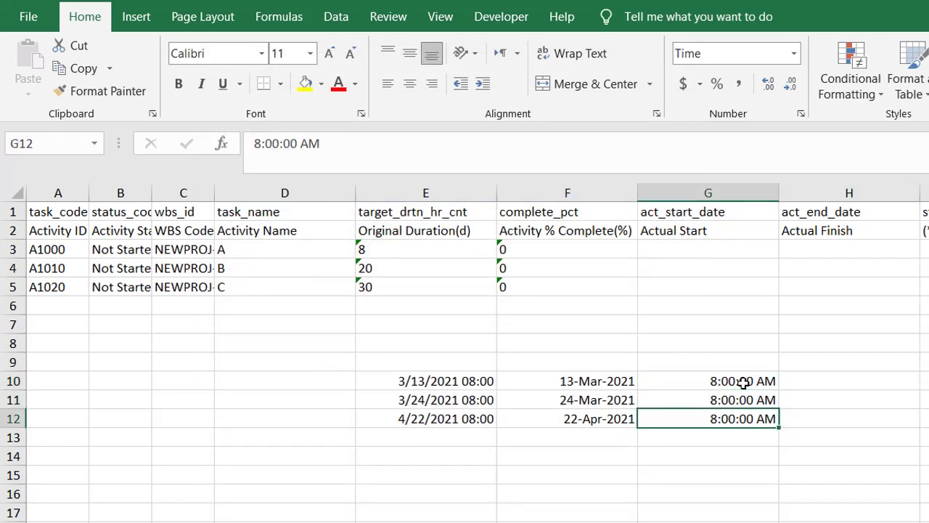
{"action": "key", "text": "Left"}
{"action": "key", "text": "Left"}
{"action": "key", "text": "shift+Up"}
{"action": "key", "text": "shift+Up"}
Clear the original E10:E12 date-times and copy the formatted dates F10:F13
{"action": "key", "text": "Delete"}
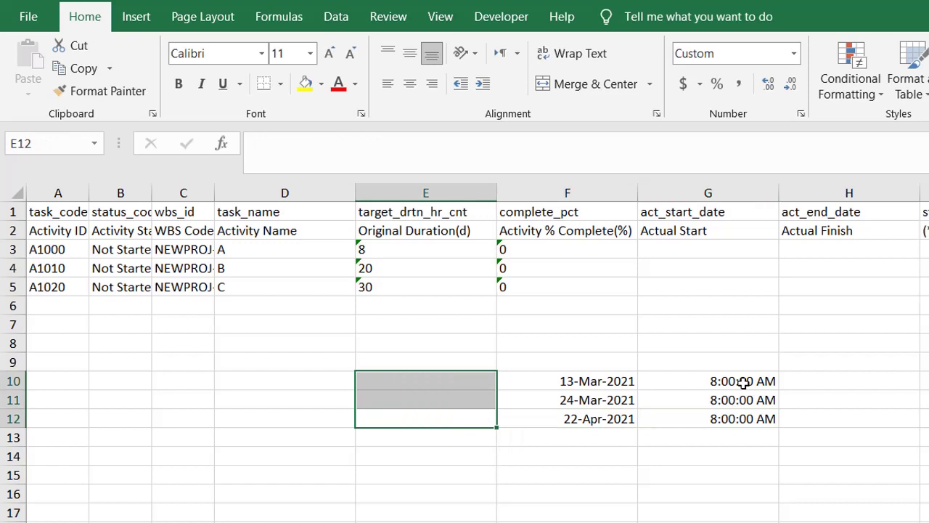
{"action": "left_click_drag", "start_coordinate": [608, 384], "coordinate": [602, 426]}
{"action": "key", "text": "ctrl+q"}
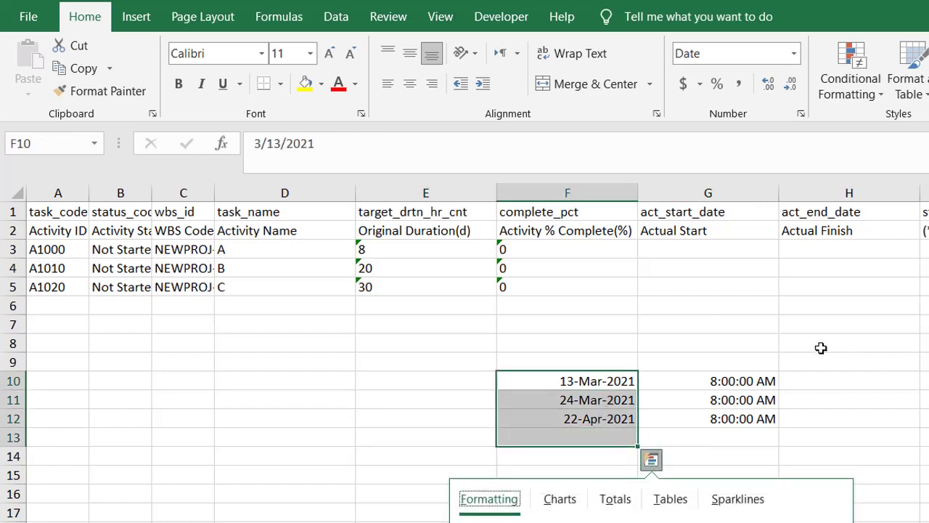
{"action": "key", "text": "Escape"}
{"action": "key", "text": "ctrl+c"}
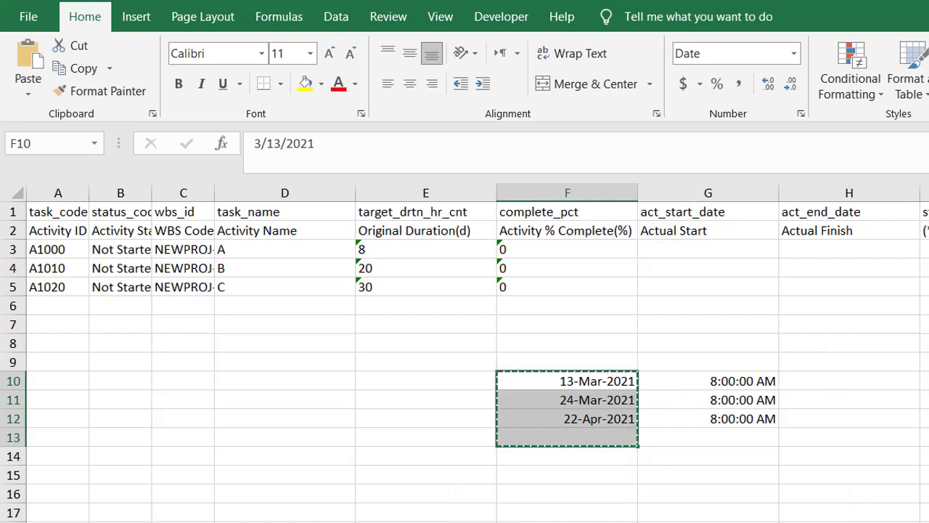
Paste the dates into start_date at I3 and review 13-Mar-2021, 24-Mar-2021, 22-Apr-2021
{"action": "left_click", "coordinate": [908, 239]}
{"action": "key", "text": "ctrl+v"}
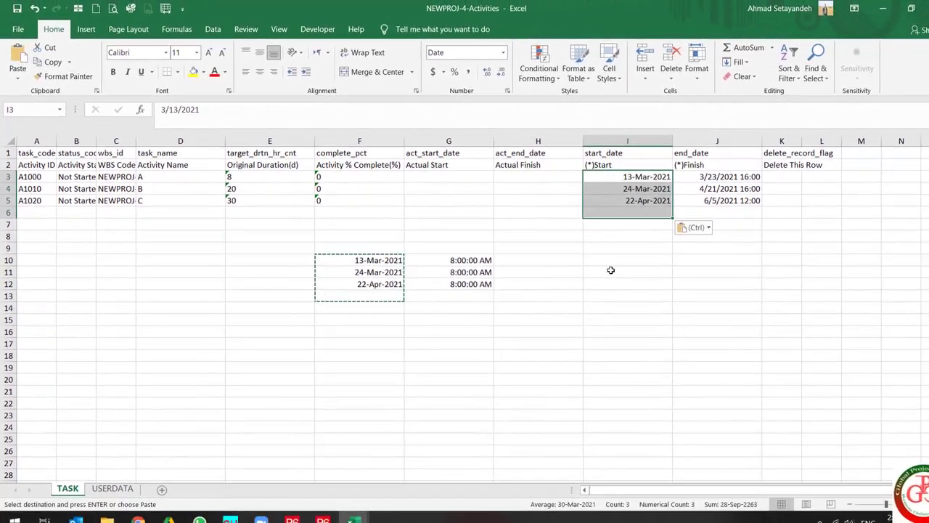
{"action": "left_click", "coordinate": [610, 270]}
{"action": "left_click", "coordinate": [628, 200]}
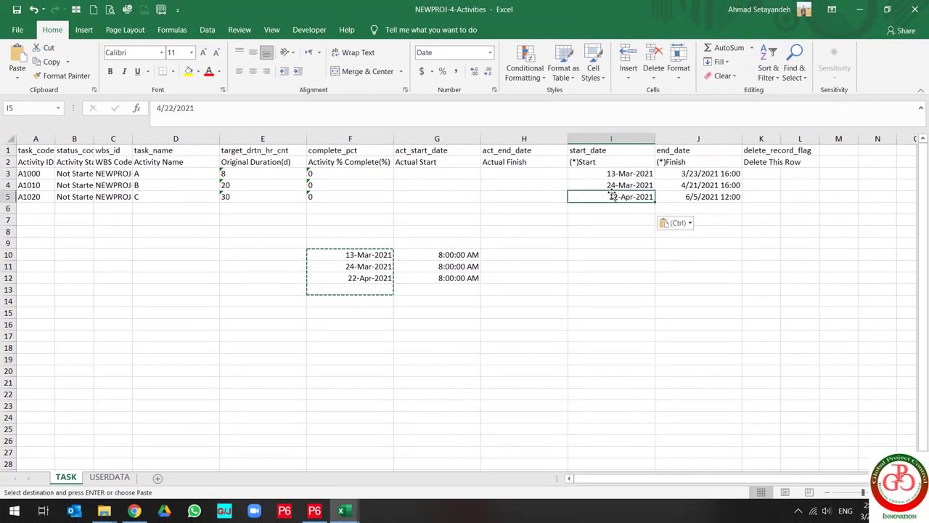
{"action": "key", "text": "Up"}
{"action": "key", "text": "Up"}
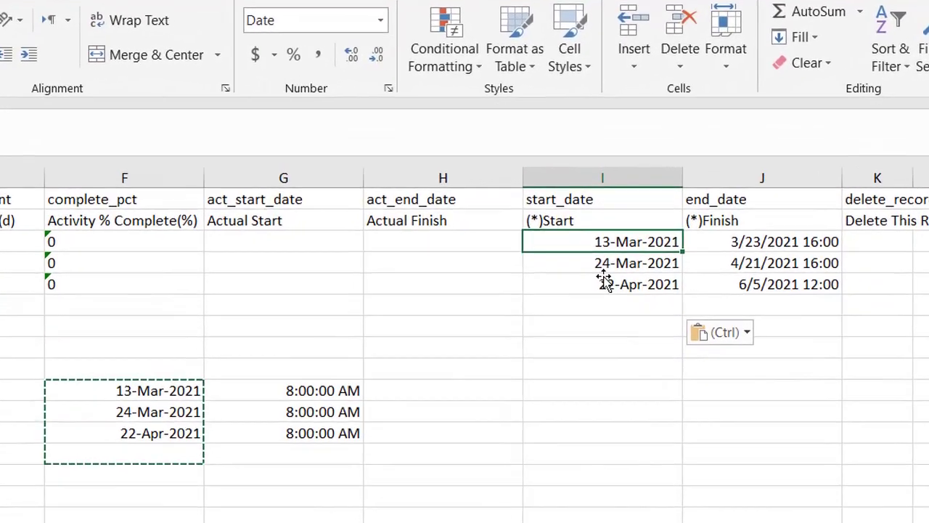